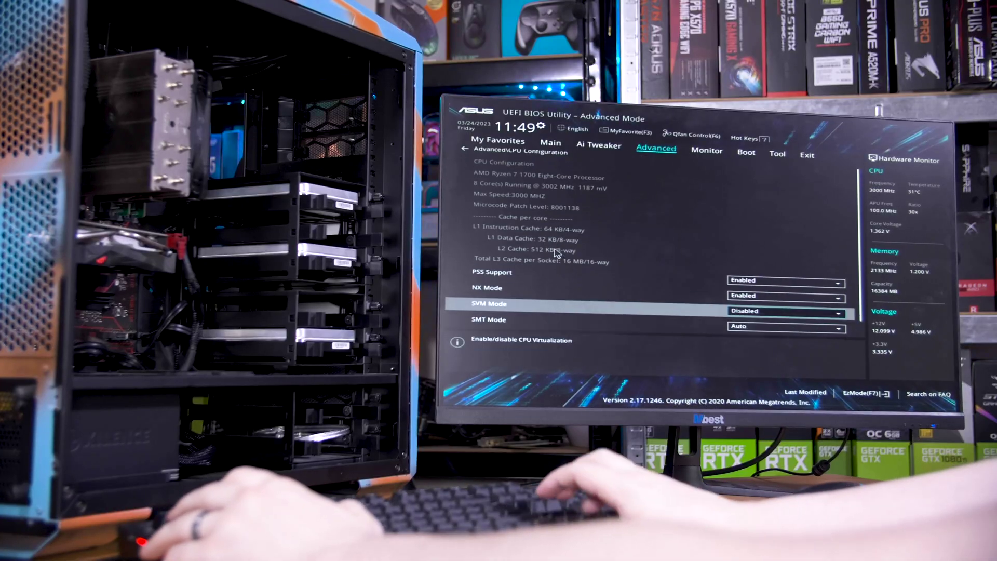
Browse the SATA configuration, onboard devices and power management pages of the Advanced menu
{"action": "key", "text": "Escape"}
{"action": "key", "text": "Down"}
{"action": "key", "text": "Down"}
{"action": "key", "text": "Return"}
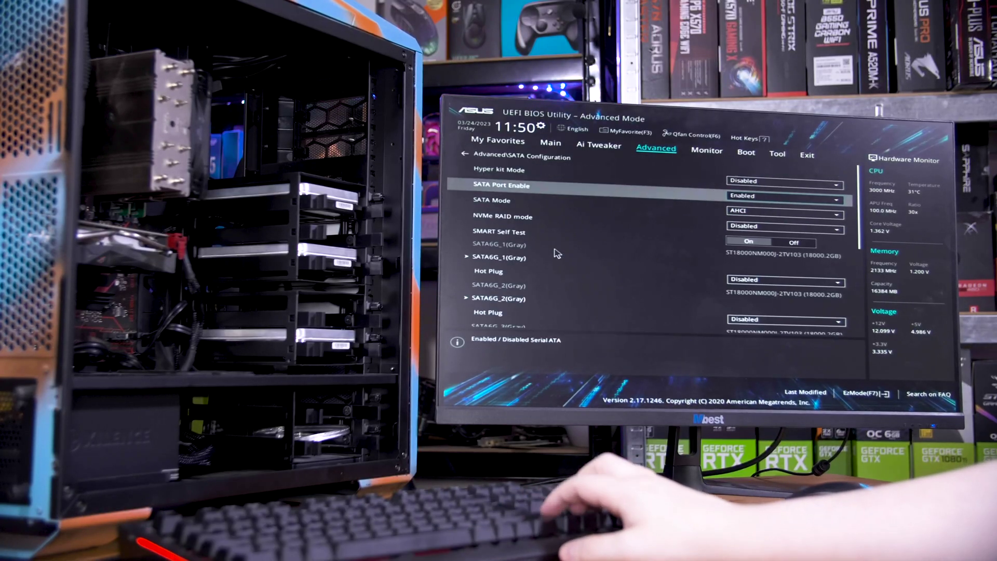
{"action": "key", "text": "Down"}
{"action": "key", "text": "Down"}
{"action": "key", "text": "Down"}
{"action": "key", "text": "Down"}
{"action": "key", "text": "Escape"}
{"action": "key", "text": "Down"}
{"action": "key", "text": "Return"}
{"action": "key", "text": "Down"}
{"action": "key", "text": "Down"}
{"action": "key", "text": "Down"}
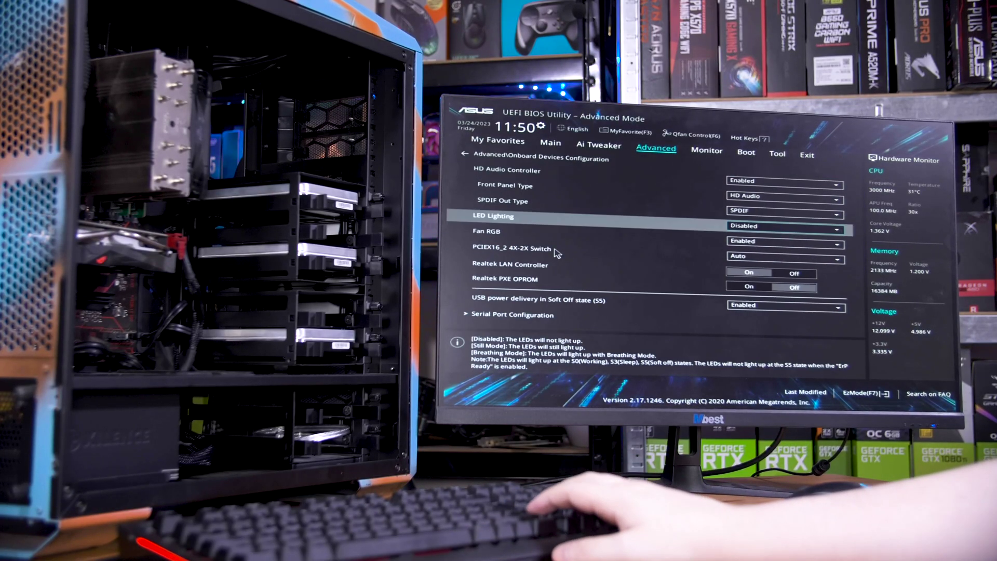
{"action": "key", "text": "Down"}
{"action": "key", "text": "Down"}
{"action": "key", "text": "Down"}
{"action": "key", "text": "Down"}
{"action": "key", "text": "Down"}
{"action": "key", "text": "Escape"}
{"action": "key", "text": "Down"}
{"action": "key", "text": "Return"}
Check the hard drives' SMART information and the AMD CBS settings for ECC
{"action": "key", "text": "Down"}
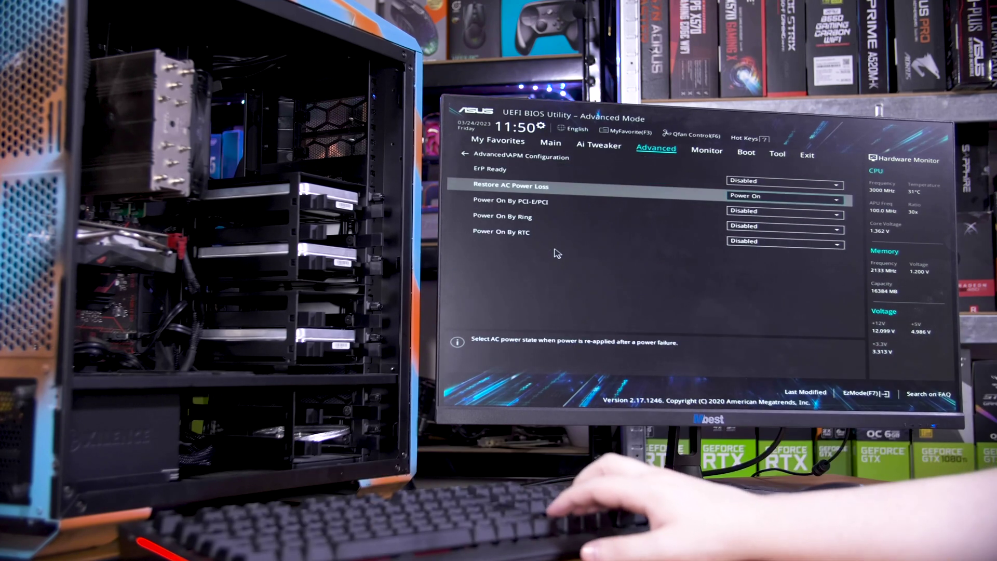
{"action": "key", "text": "Up"}
{"action": "key", "text": "Return"}
{"action": "key", "text": "Escape"}
{"action": "key", "text": "Escape"}
{"action": "key", "text": "Down"}
{"action": "key", "text": "Down"}
{"action": "key", "text": "Return"}
{"action": "key", "text": "Return"}
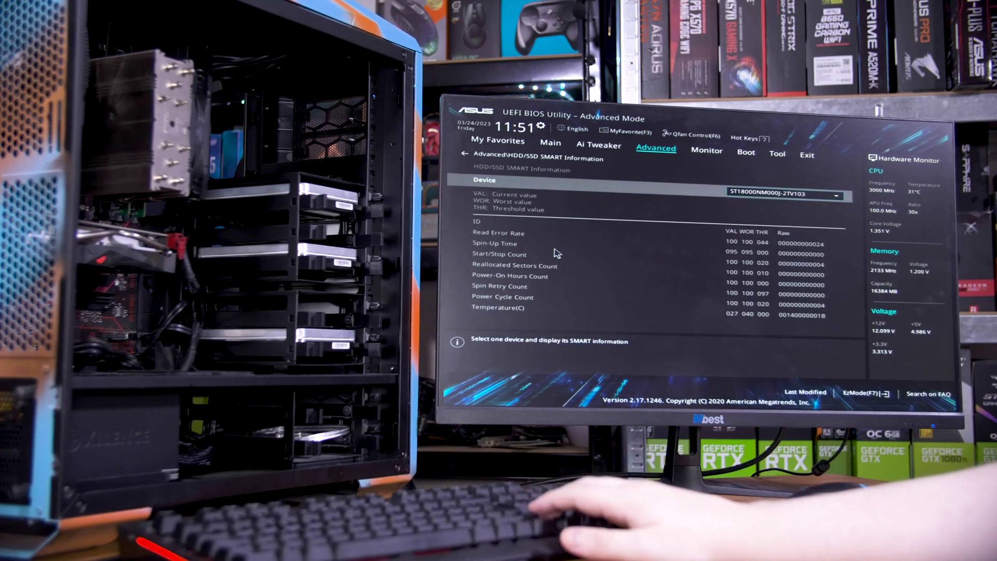
{"action": "key", "text": "Escape"}
{"action": "key", "text": "Down"}
{"action": "key", "text": "Down"}
{"action": "key", "text": "Return"}
{"action": "key", "text": "Up"}
{"action": "key", "text": "Up"}
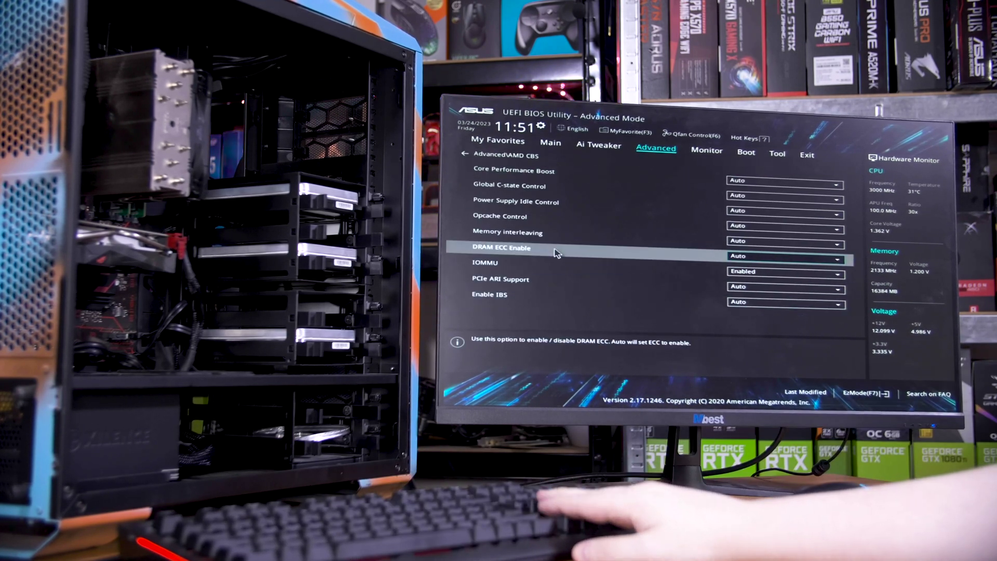
Go to Monitor > Q-Fan Configuration for the chassis fan control settings
{"action": "key", "text": "Up"}
{"action": "key", "text": "Right"}
{"action": "key", "text": "Right"}
{"action": "key", "text": "Left"}
{"action": "key", "text": "Up"}
{"action": "key", "text": "Return"}
Set Chassis Fan 1 Q-Fan Control to PWM Mode and review its speed low limit
{"action": "key", "text": "Up"}
{"action": "key", "text": "Return"}
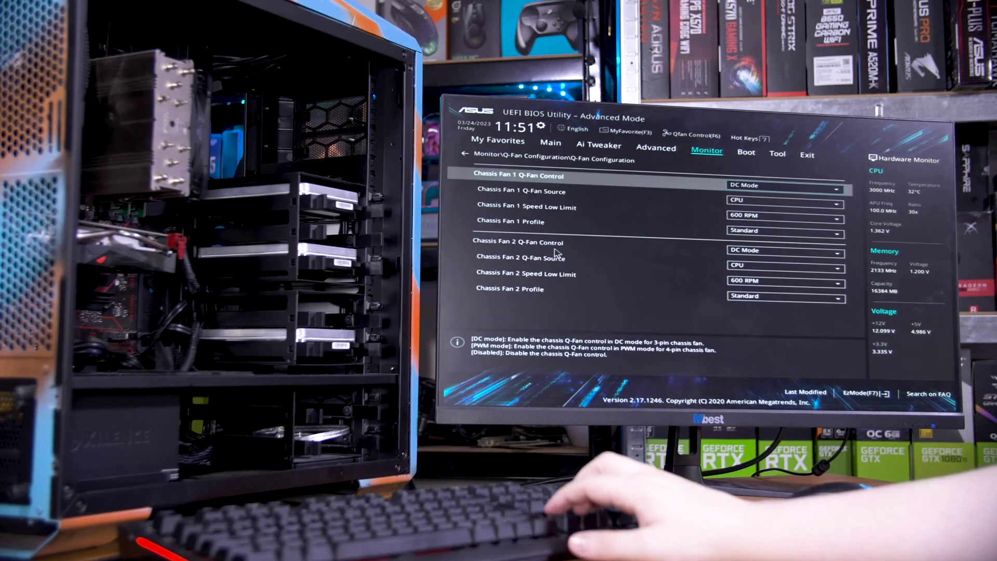
{"action": "key", "text": "Return"}
{"action": "key", "text": "Down"}
{"action": "key", "text": "Return"}
{"action": "key", "text": "Down"}
{"action": "key", "text": "Down"}
{"action": "key", "text": "Return"}
{"action": "key", "text": "Up"}
{"action": "key", "text": "Up"}
{"action": "key", "text": "Up"}
{"action": "key", "text": "Up"}
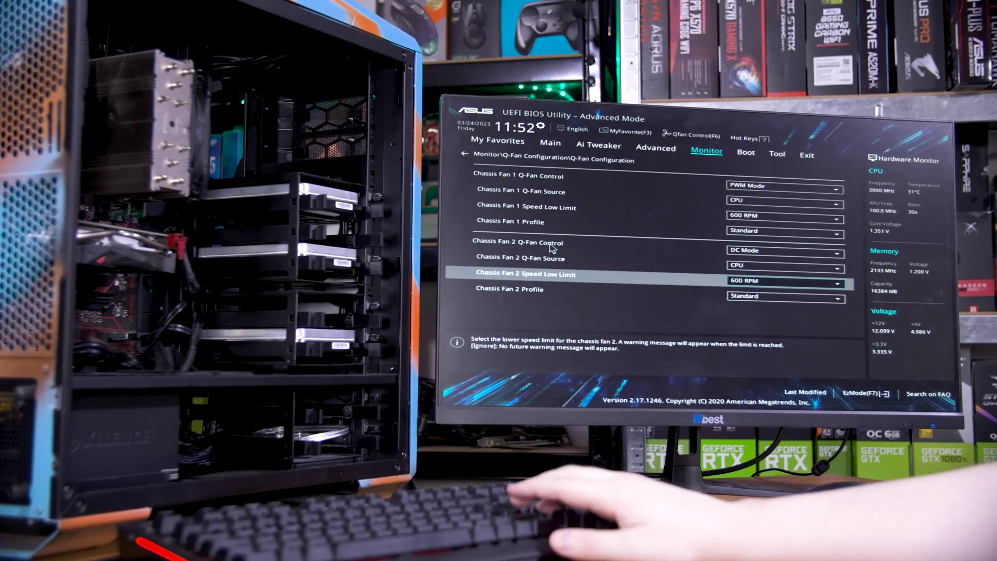
{"action": "key", "text": "Return"}
{"action": "key", "text": "Escape"}
{"action": "key", "text": "Right"}
In Boot Configuration, set Setup Mode to Advanced Mode
{"action": "key", "text": "Down"}
{"action": "key", "text": "Down"}
{"action": "key", "text": "Down"}
{"action": "key", "text": "Return"}
{"action": "key", "text": "Escape"}
{"action": "key", "text": "Up"}
{"action": "key", "text": "Return"}
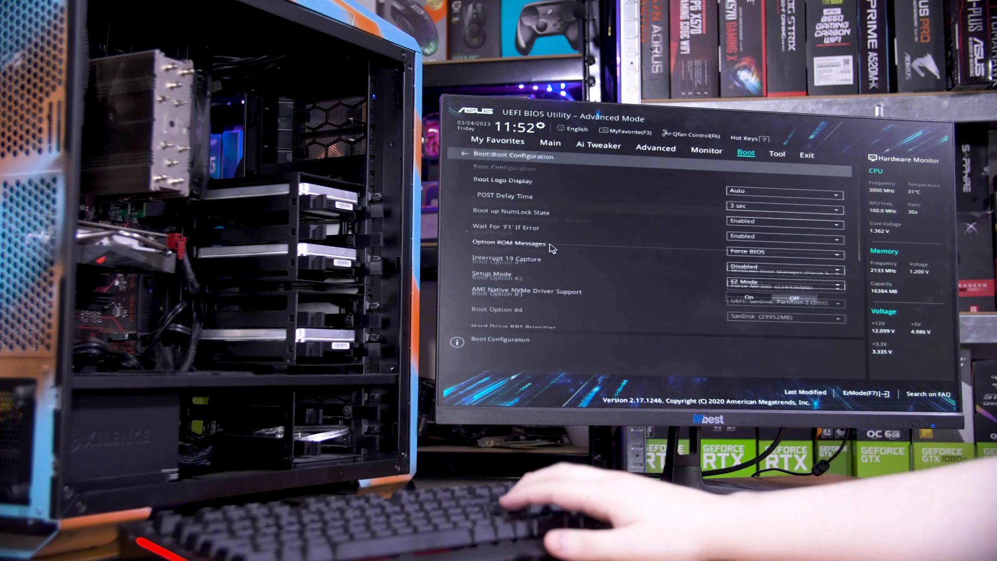
{"action": "key", "text": "Down"}
{"action": "key", "text": "Down"}
{"action": "key", "text": "Down"}
{"action": "key", "text": "Down"}
{"action": "key", "text": "Down"}
{"action": "key", "text": "Down"}
{"action": "key", "text": "Return"}
{"action": "key", "text": "Down"}
{"action": "key", "text": "Return"}
{"action": "key", "text": "Down"}
{"action": "key", "text": "Up"}
{"action": "key", "text": "Up"}
{"action": "key", "text": "Up"}
{"action": "key", "text": "Up"}
{"action": "key", "text": "Return"}
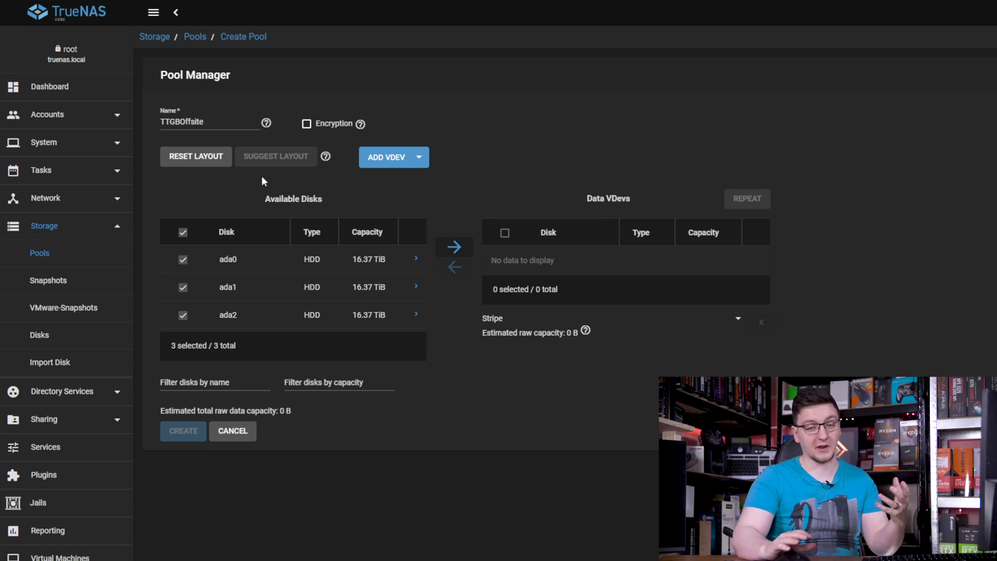
Check the pool name TTGBOffsite entered in the Name field
{"action": "left_click_drag", "start_coordinate": [214, 122], "coordinate": [138, 126]}
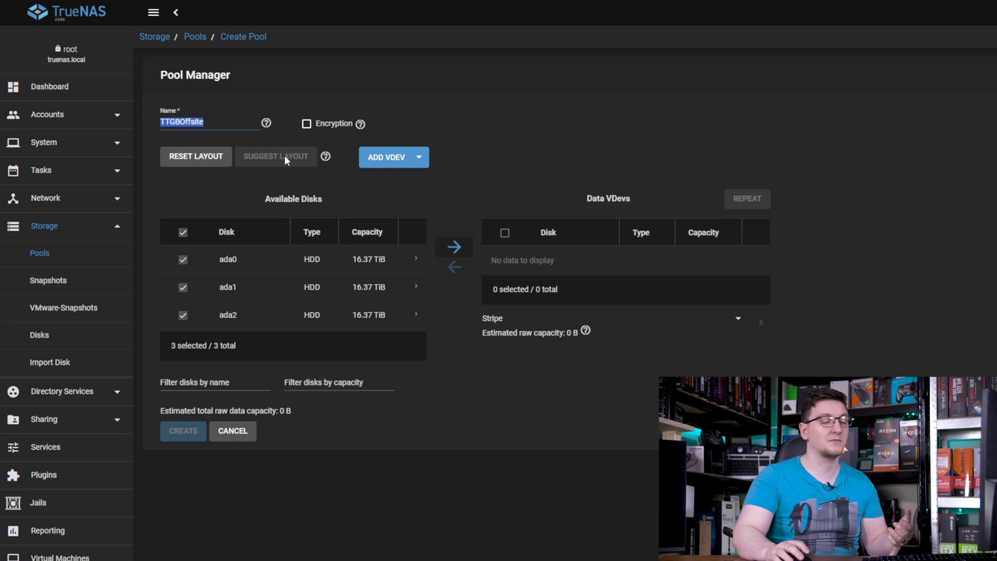
{"action": "left_click", "coordinate": [599, 154]}
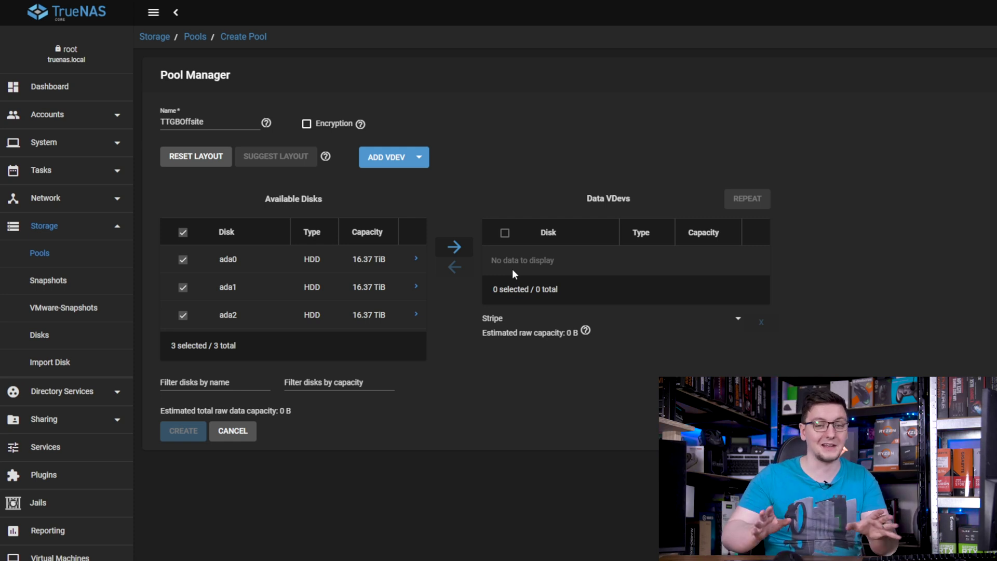
Move disks ada0, ada1 and ada2 into Data VDevs and bring up the layout choices
{"action": "left_click", "coordinate": [445, 246]}
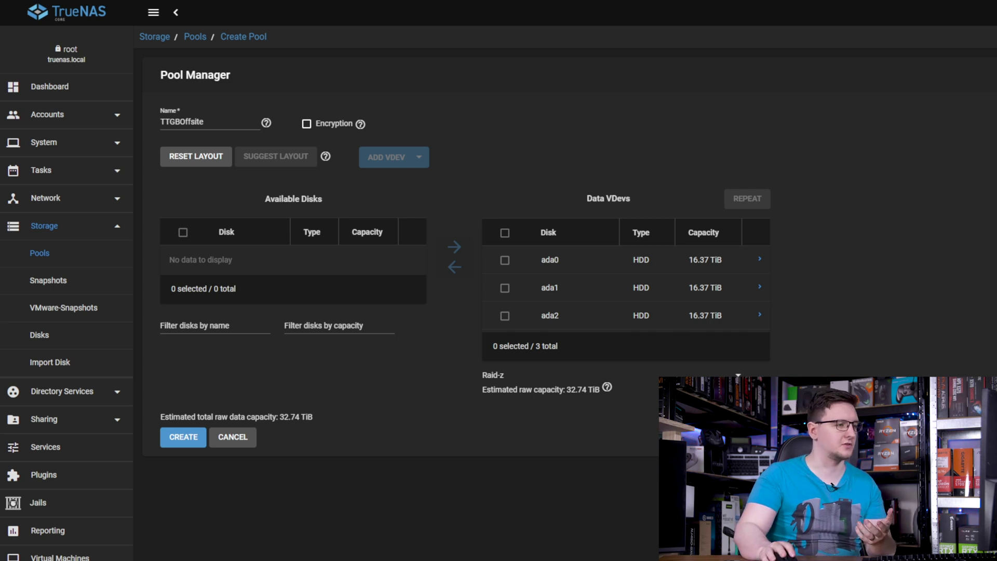
{"action": "left_click", "coordinate": [540, 375]}
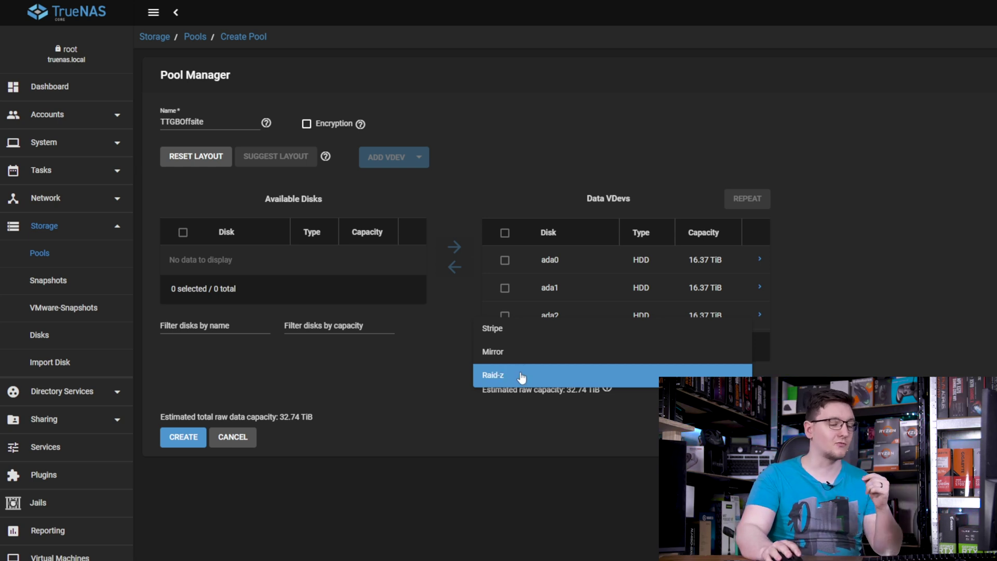
Choose Raid-z as the data vdev layout
{"action": "left_click", "coordinate": [519, 378]}
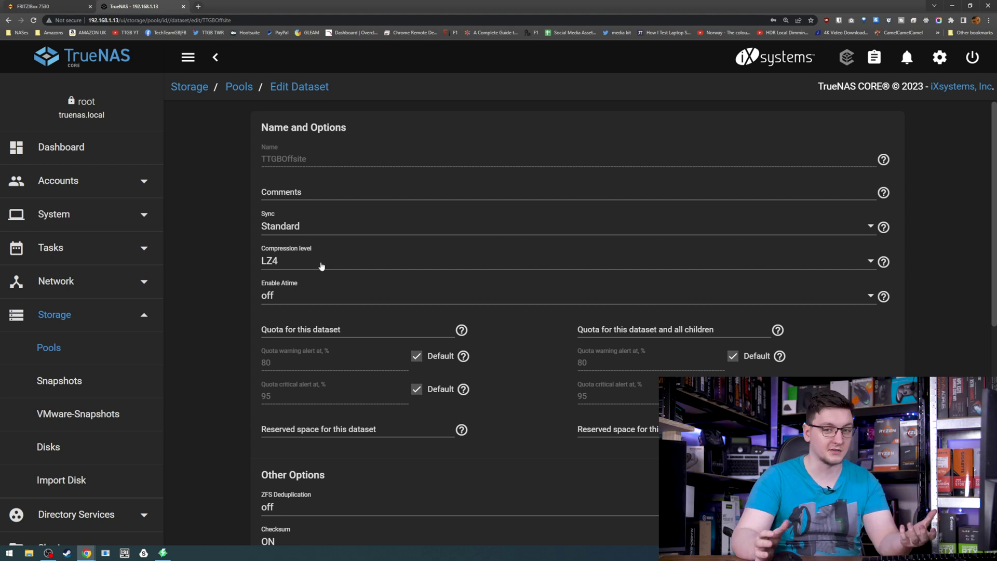
Keep LZ4 compression and ZFS Deduplication off, checking the deduplication help note
{"action": "left_click", "coordinate": [322, 264]}
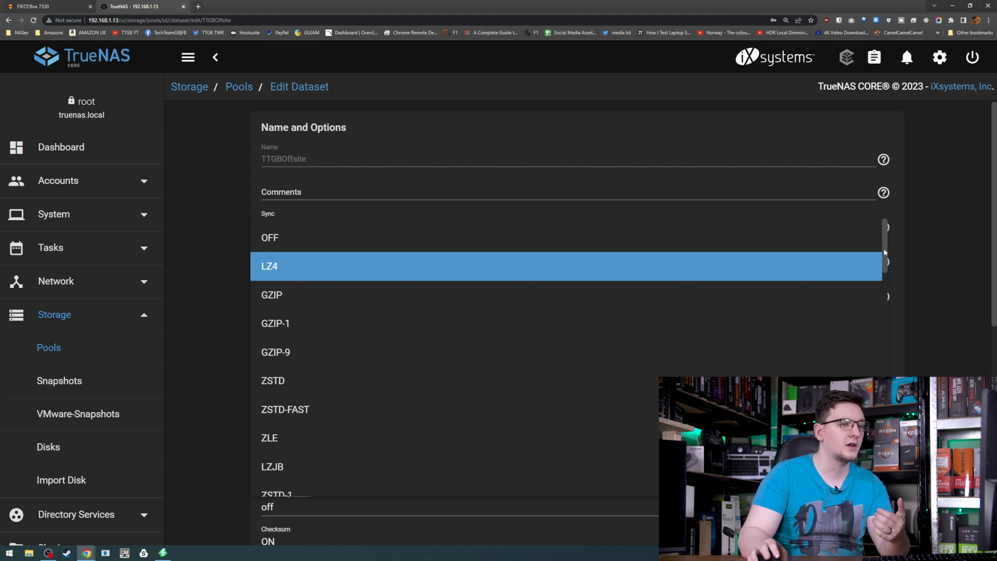
{"action": "mouse_move", "coordinate": [884, 252]}
{"action": "left_mouse_down"}
{"action": "mouse_move", "coordinate": [868, 357]}
{"action": "mouse_move", "coordinate": [884, 250]}
{"action": "left_mouse_up"}
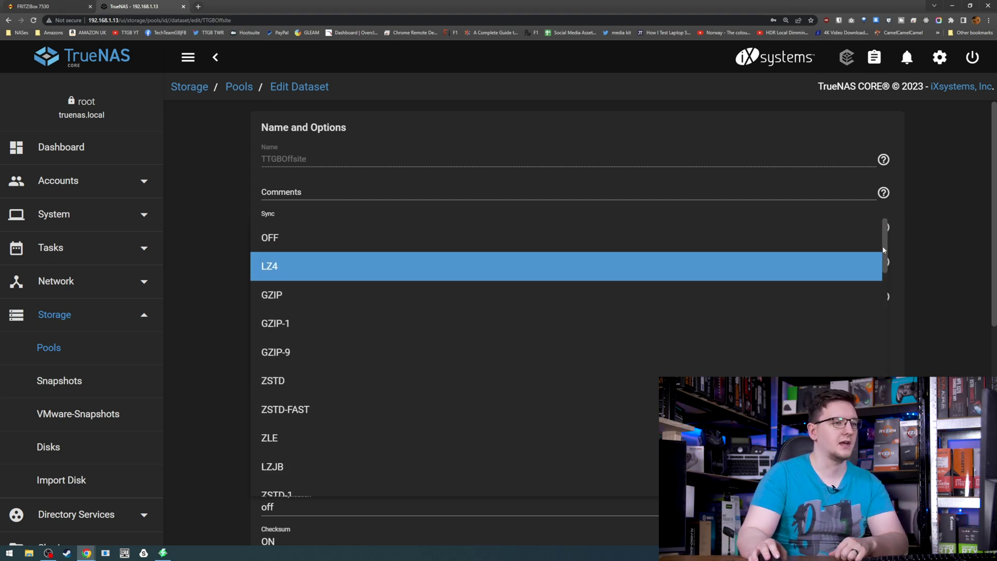
{"action": "left_click", "coordinate": [940, 256]}
{"action": "scroll", "coordinate": [467, 312], "scroll_direction": "down", "scroll_amount": 5}
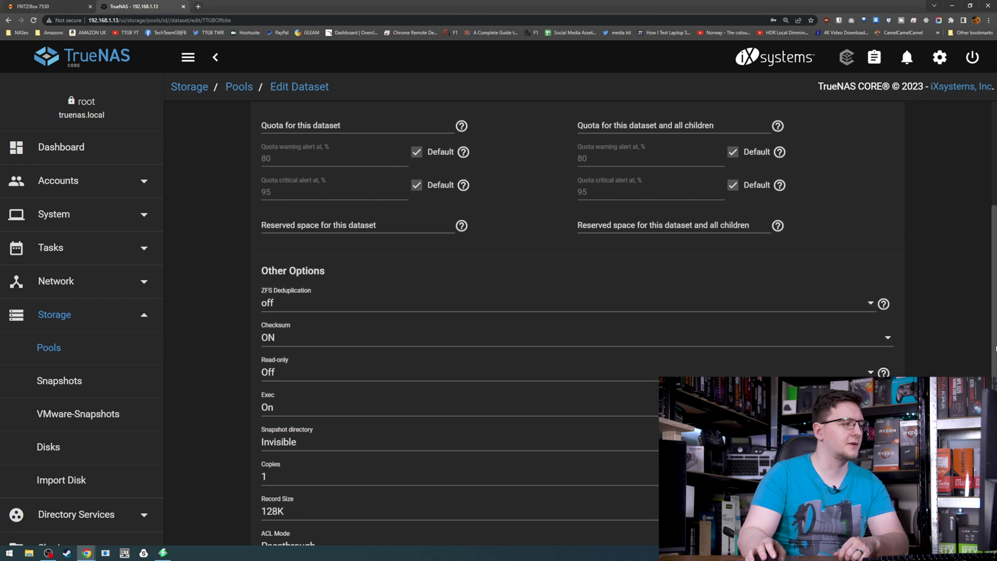
{"action": "left_click", "coordinate": [317, 265]}
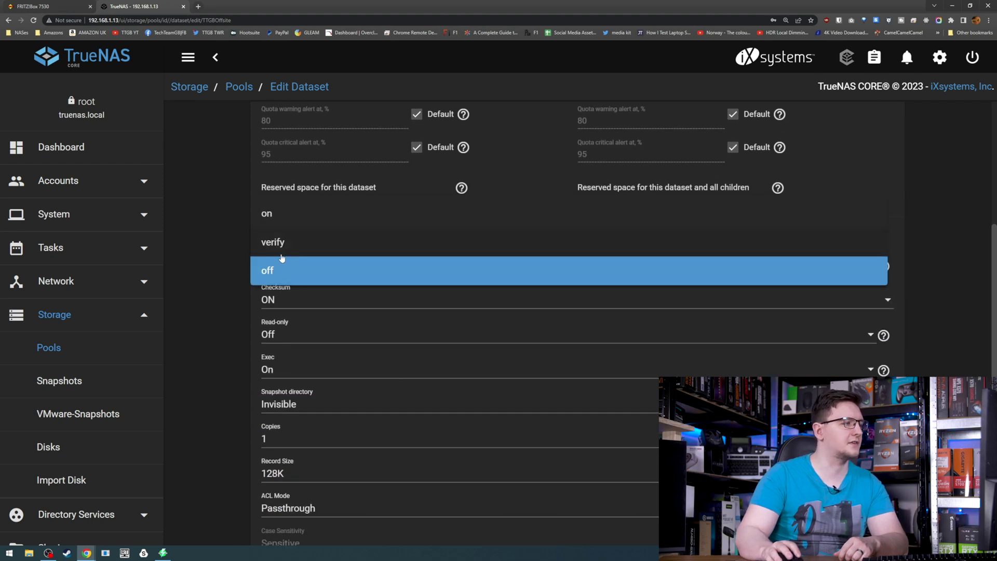
{"action": "left_click", "coordinate": [212, 272]}
{"action": "left_click", "coordinate": [884, 266]}
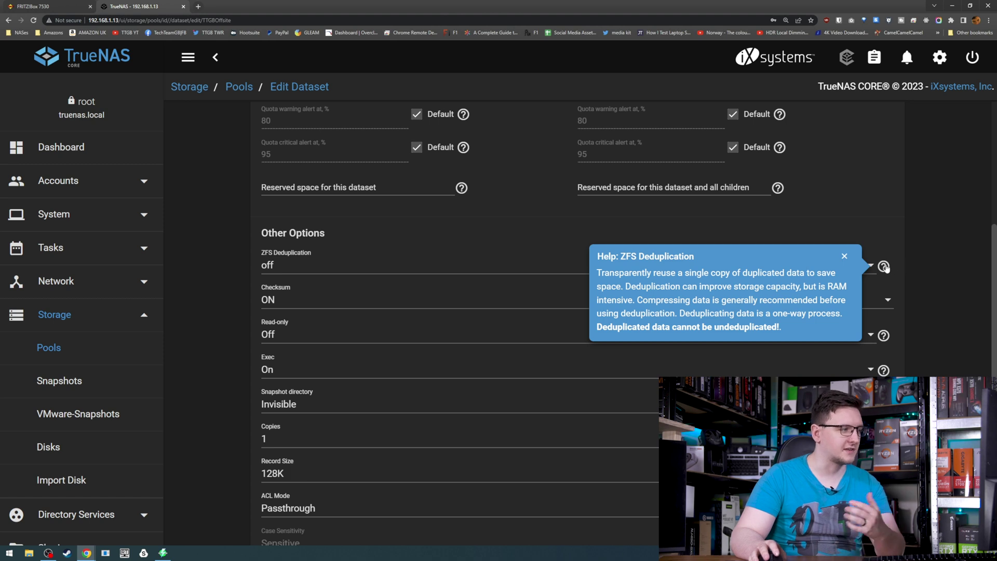
{"action": "left_click", "coordinate": [885, 268]}
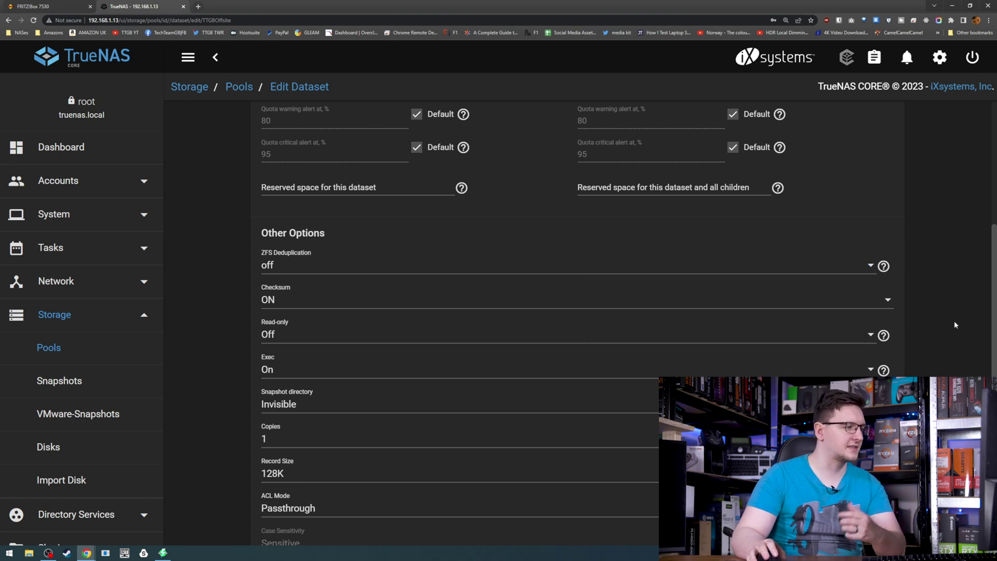
Leave the dataset's record size at 128K
{"action": "scroll", "coordinate": [398, 387], "scroll_direction": "down", "scroll_amount": 3}
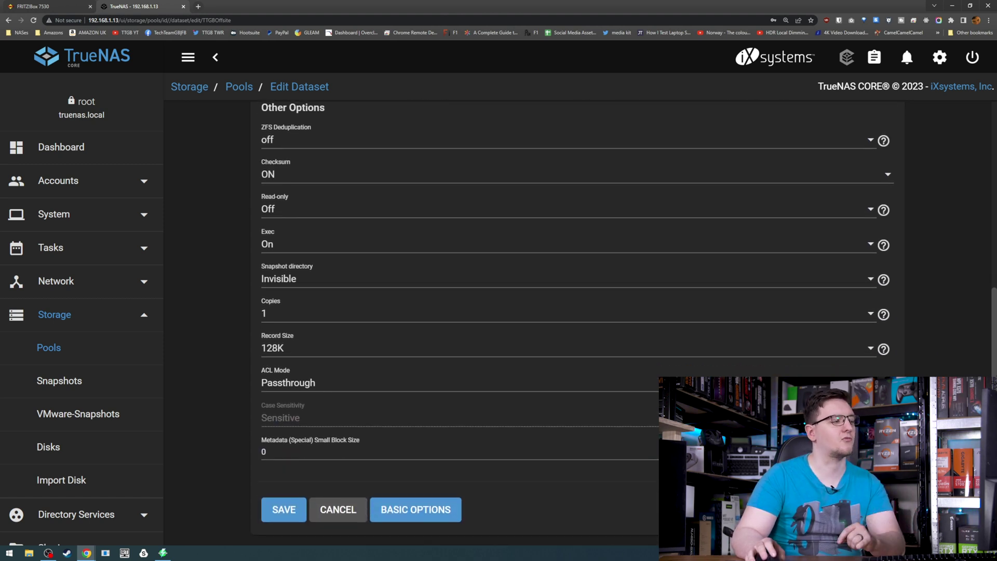
{"action": "left_click", "coordinate": [305, 346]}
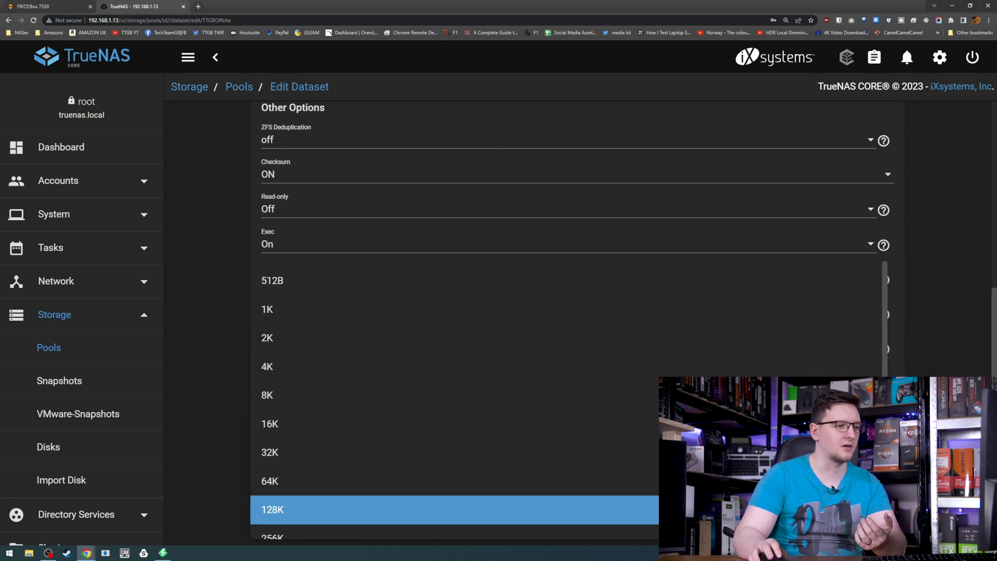
{"action": "scroll", "coordinate": [455, 400], "scroll_direction": "down", "scroll_amount": 2}
{"action": "key", "text": "Escape"}
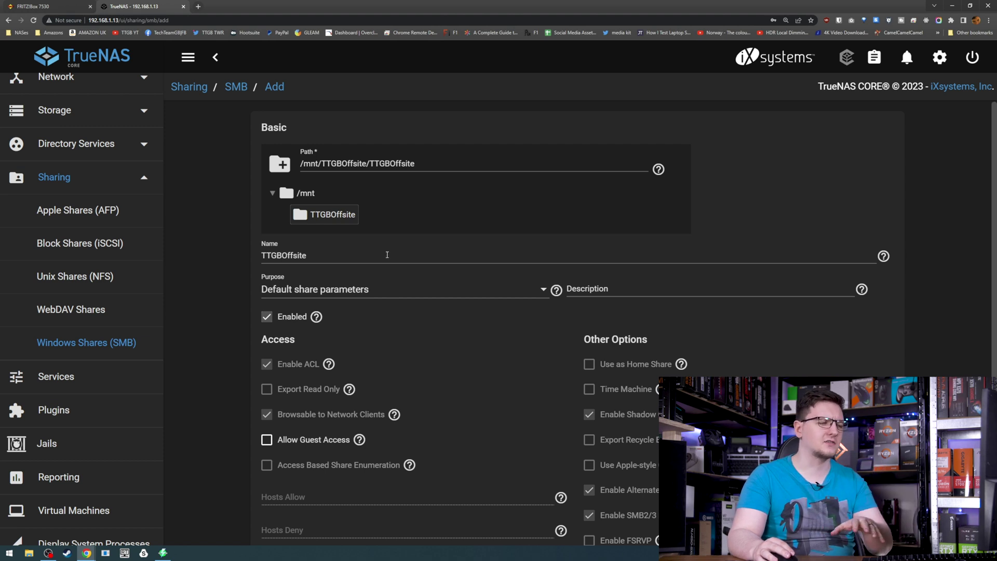
Keep Default share parameters as the TTGBOffsite share's purpose
{"action": "scroll", "coordinate": [393, 251], "scroll_direction": "down", "scroll_amount": 1}
{"action": "scroll", "coordinate": [394, 255], "scroll_direction": "down", "scroll_amount": 3}
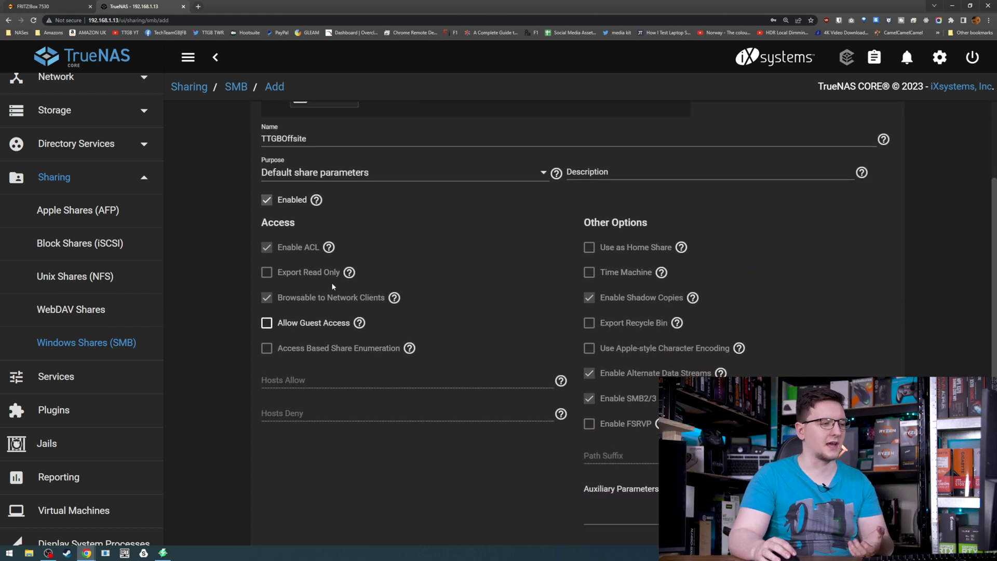
{"action": "left_click", "coordinate": [368, 174]}
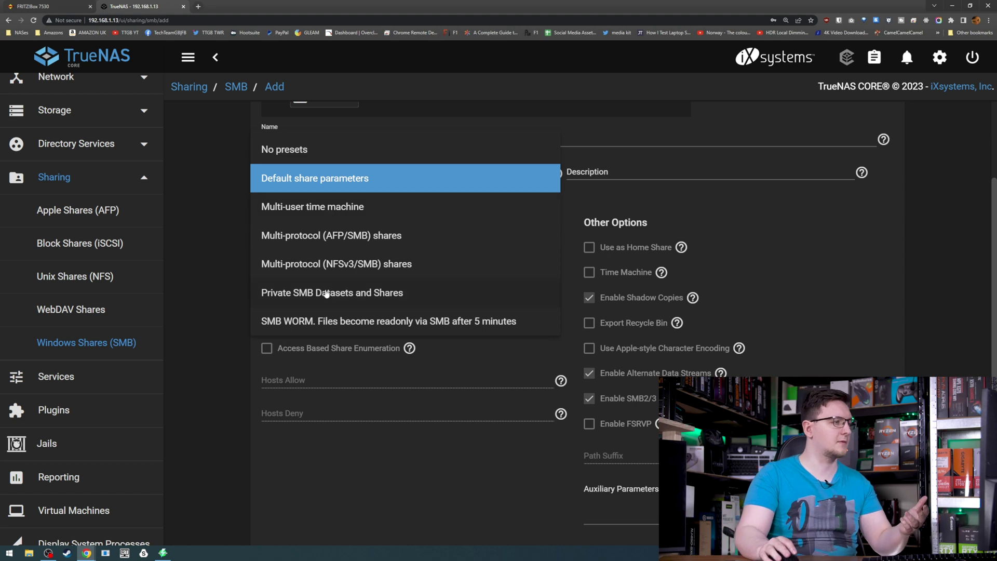
{"action": "left_click", "coordinate": [794, 251]}
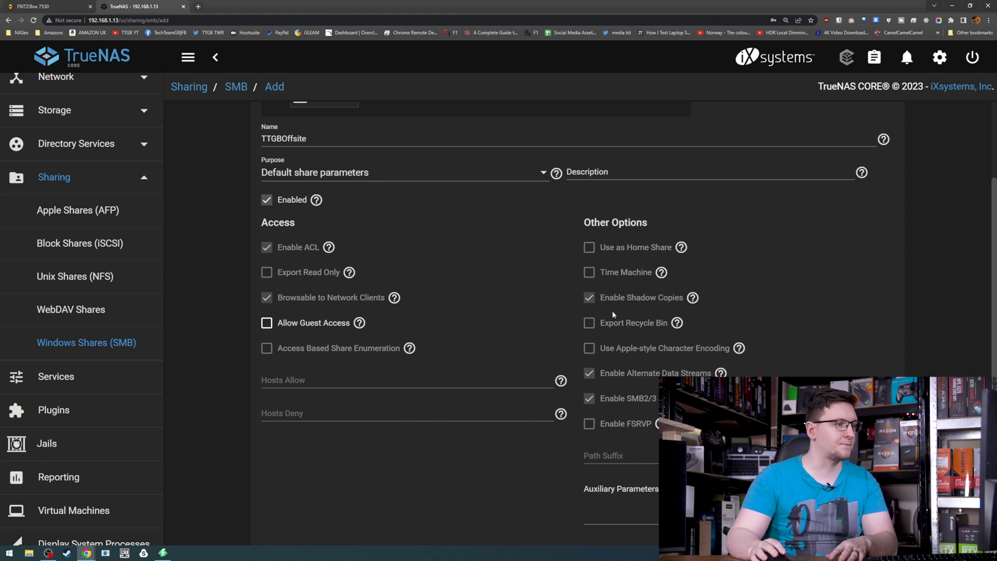
Submit the new SMB share and enable the SMB service
{"action": "scroll", "coordinate": [617, 316], "scroll_direction": "down", "scroll_amount": 3}
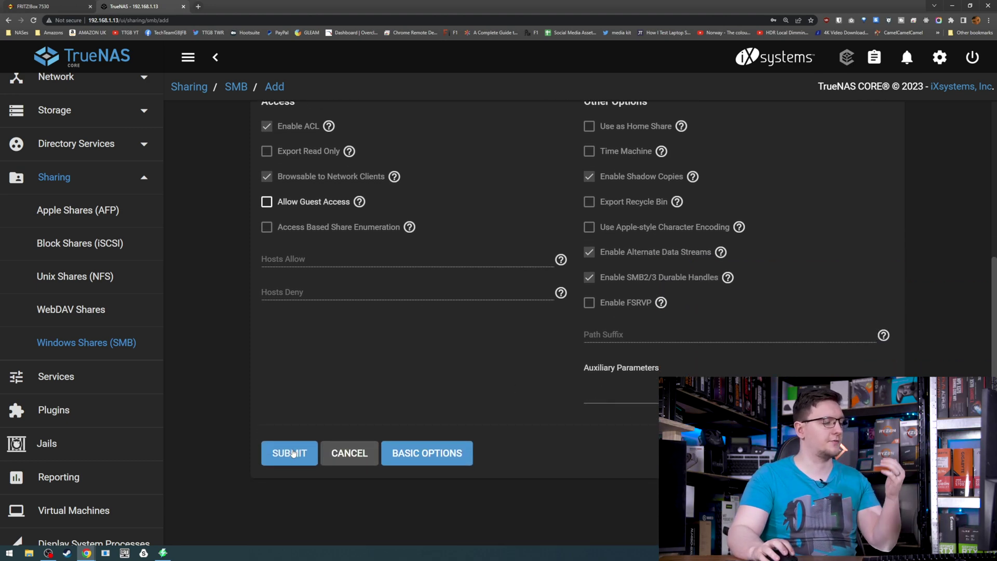
{"action": "left_click", "coordinate": [293, 451]}
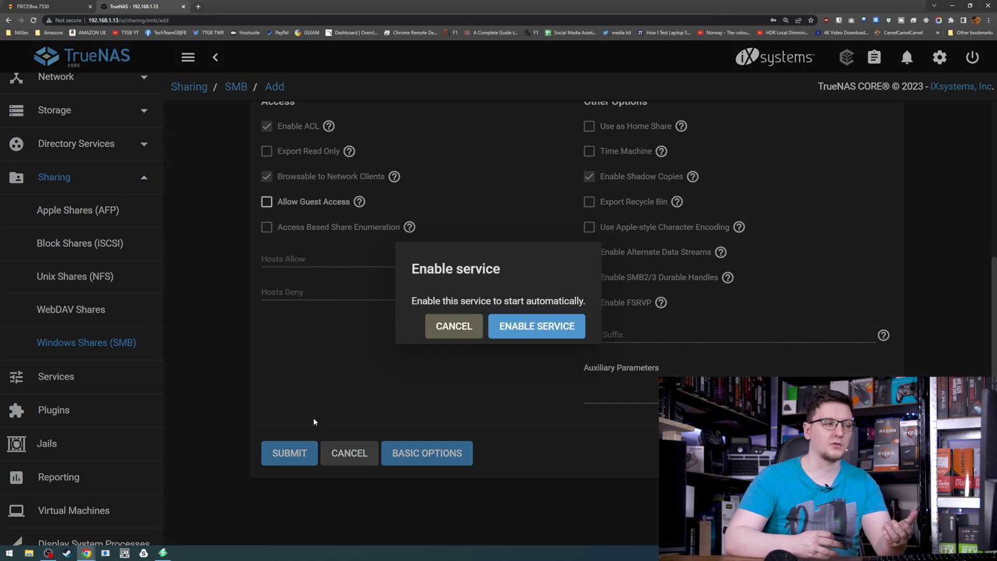
{"action": "left_click", "coordinate": [509, 336]}
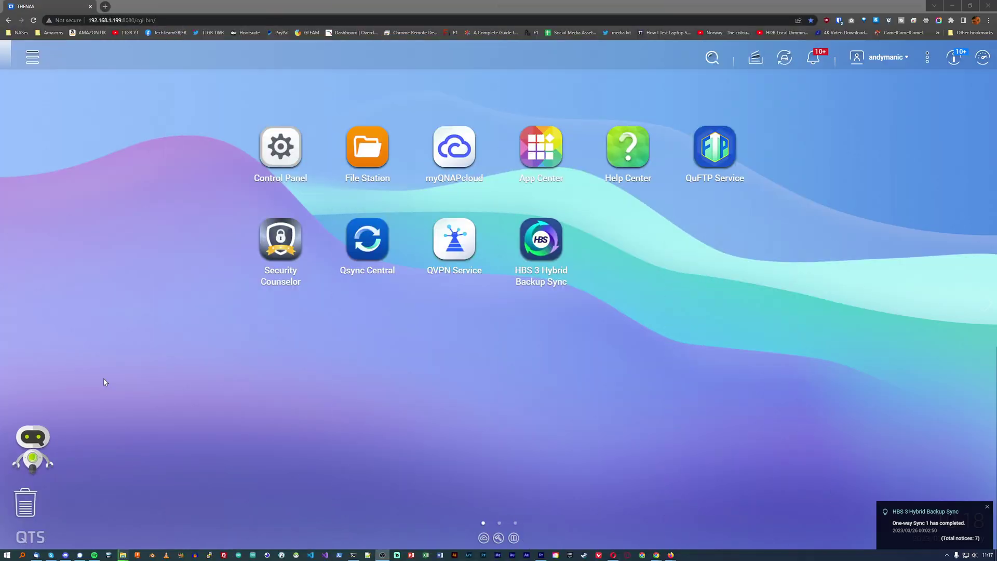
Launch HBS 3 Hybrid Backup Sync and go to its Sync jobs page
{"action": "left_click", "coordinate": [521, 289]}
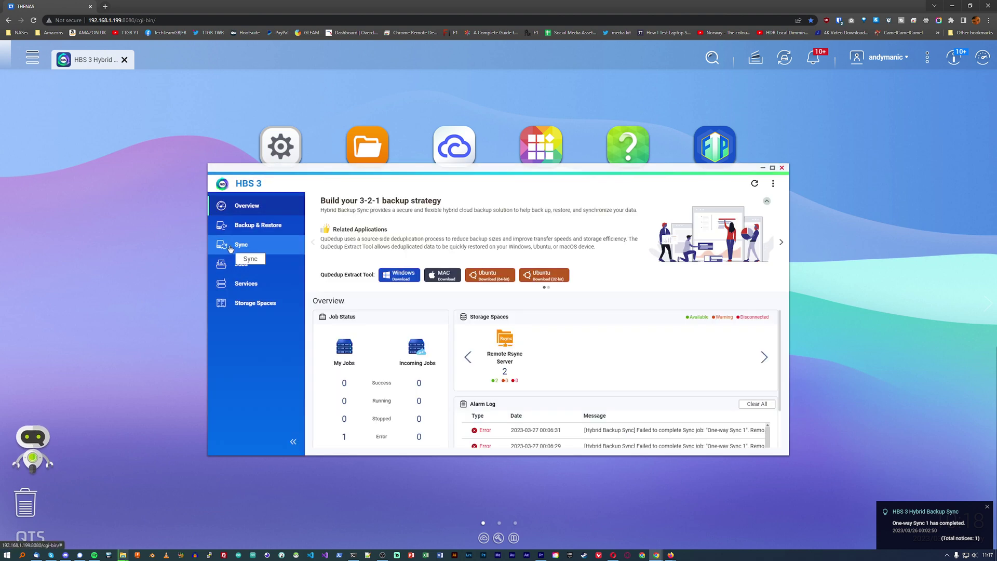
{"action": "left_click", "coordinate": [230, 249]}
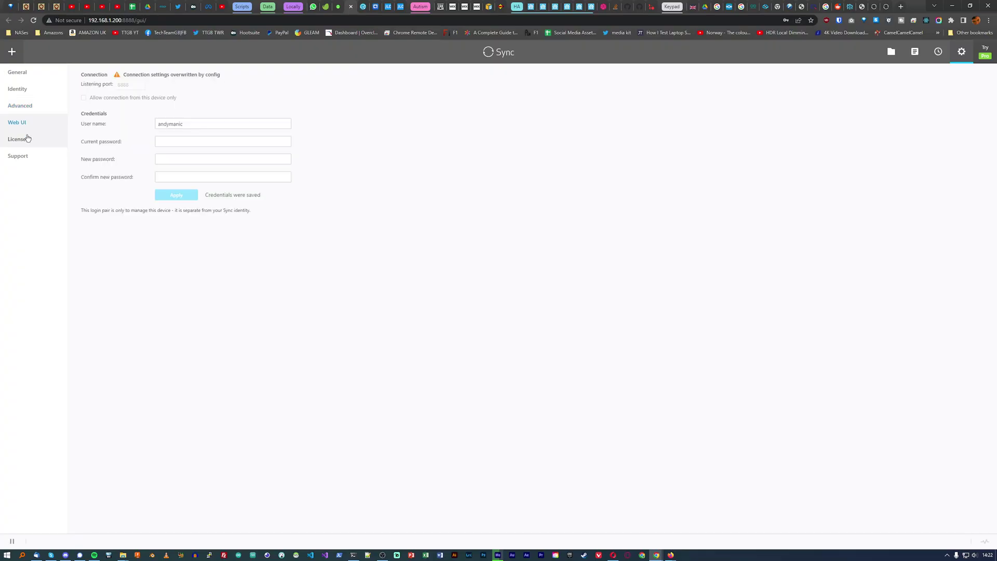
Start adding a standard sync folder, then cancel the folder chooser
{"action": "left_click", "coordinate": [18, 139]}
{"action": "left_click", "coordinate": [11, 51]}
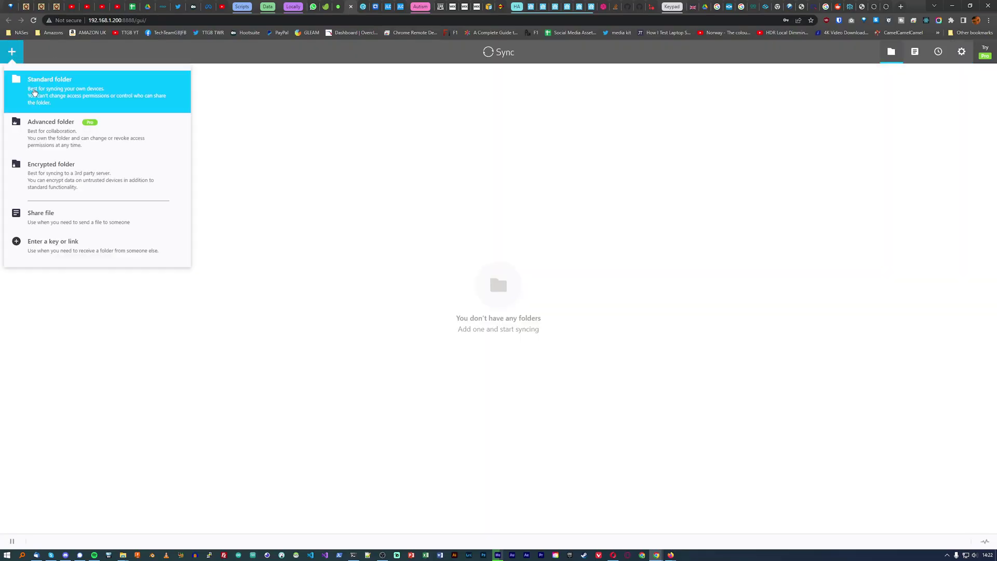
{"action": "left_click", "coordinate": [34, 92]}
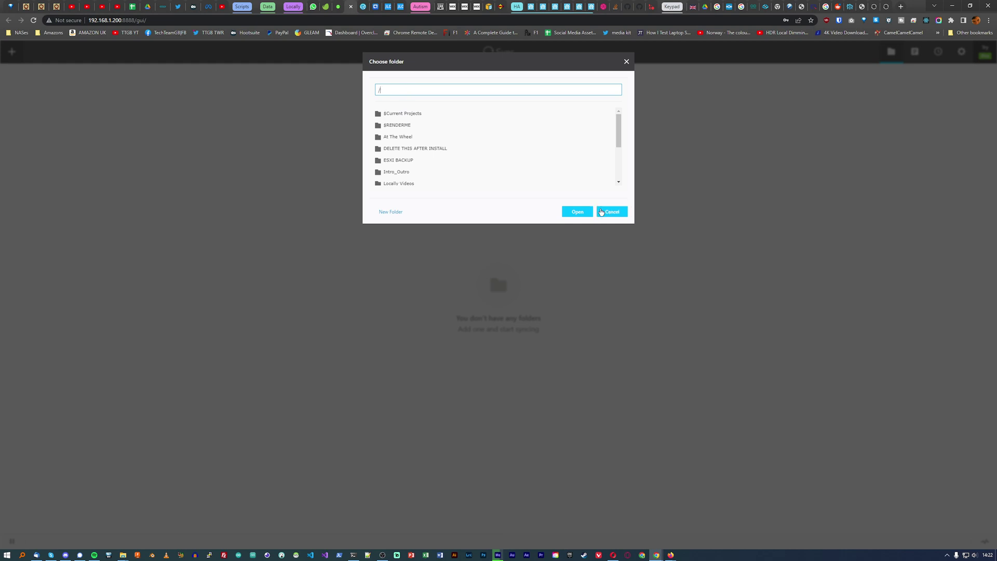
{"action": "left_click", "coordinate": [601, 211]}
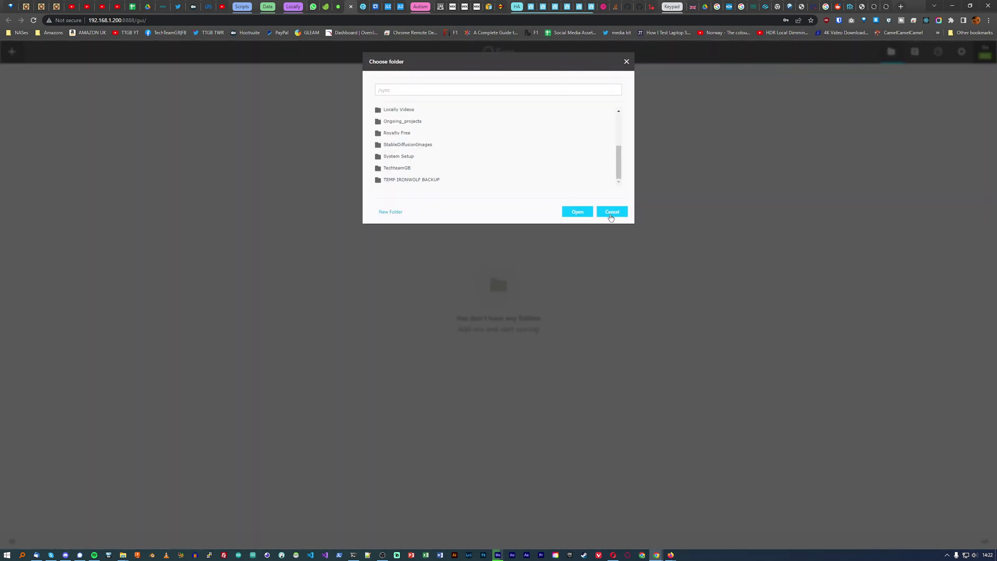
{"action": "left_click", "coordinate": [611, 211]}
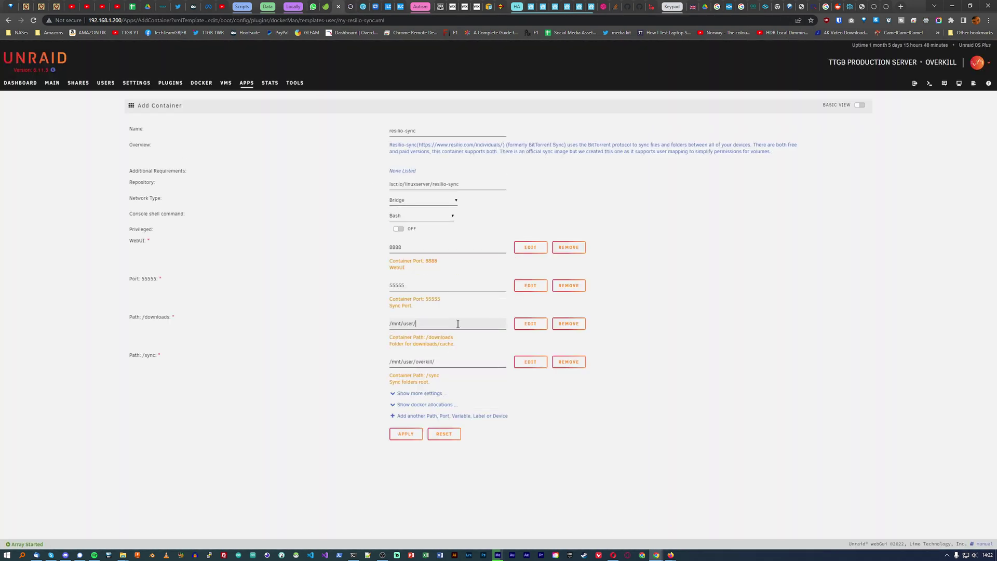
Fix the container's /sync path in Unraid and apply, restarting resilio-sync
{"action": "left_click_drag", "start_coordinate": [415, 361], "coordinate": [460, 358]}
{"action": "left_click", "coordinate": [406, 434]}
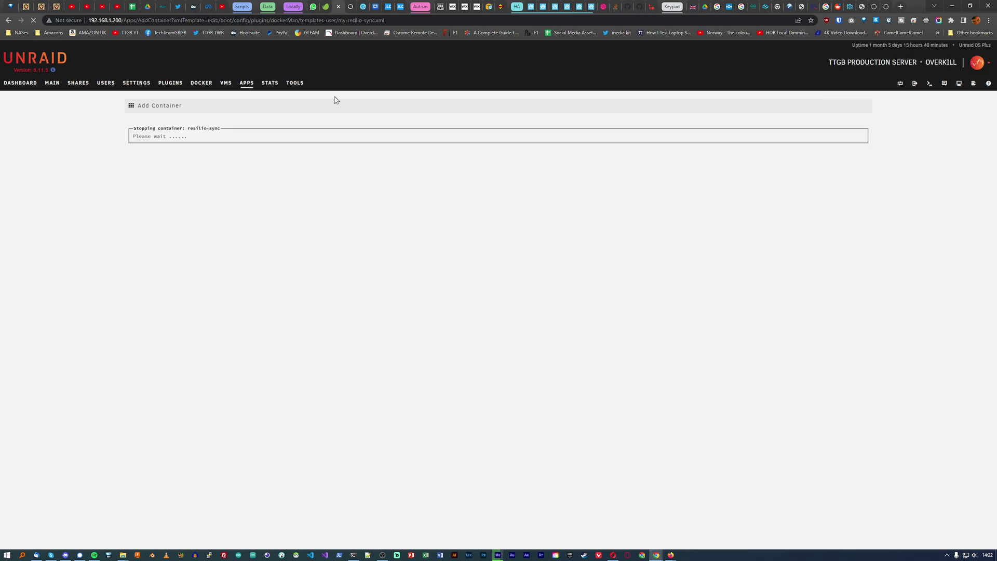
{"action": "left_click", "coordinate": [349, 7]}
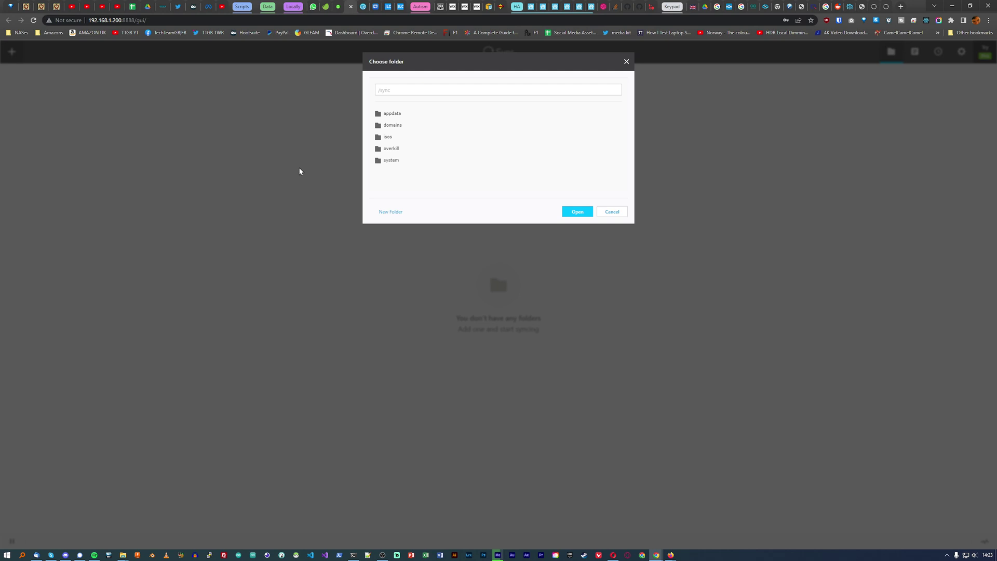
Add the overkill folder to sync, close its share options, and open preferences
{"action": "left_click", "coordinate": [577, 212]}
{"action": "left_click", "coordinate": [520, 118]}
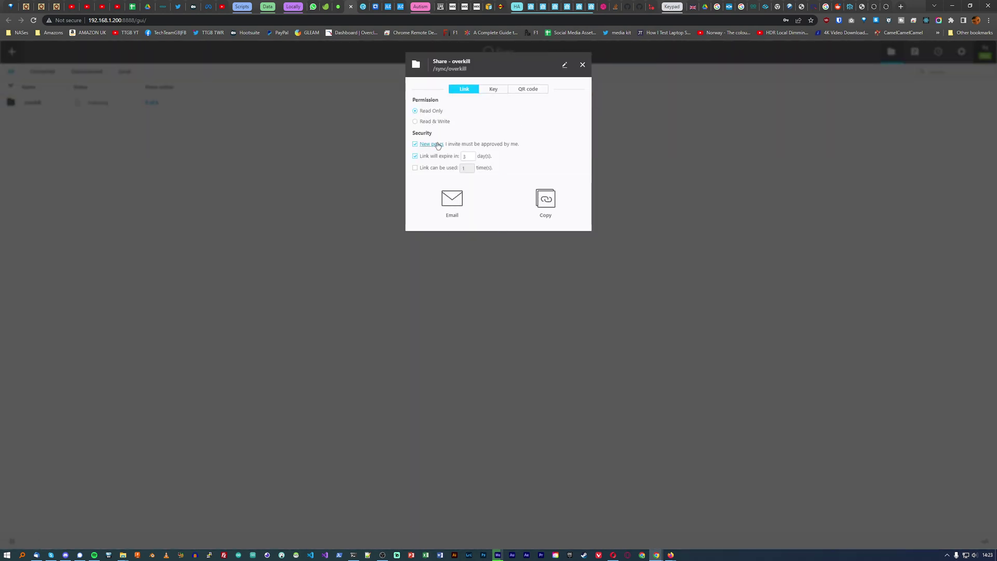
{"action": "left_click", "coordinate": [583, 65]}
{"action": "left_click", "coordinate": [958, 53]}
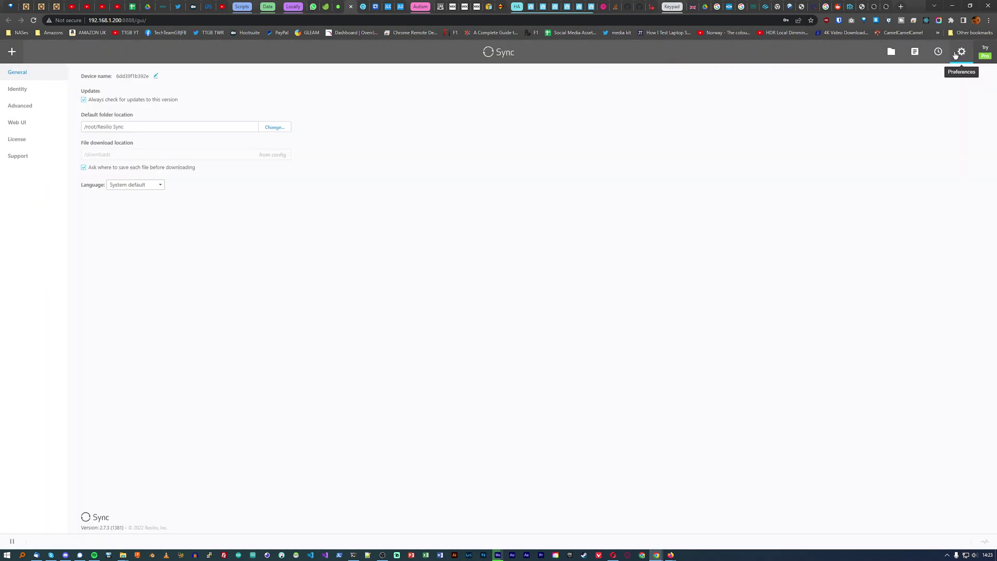